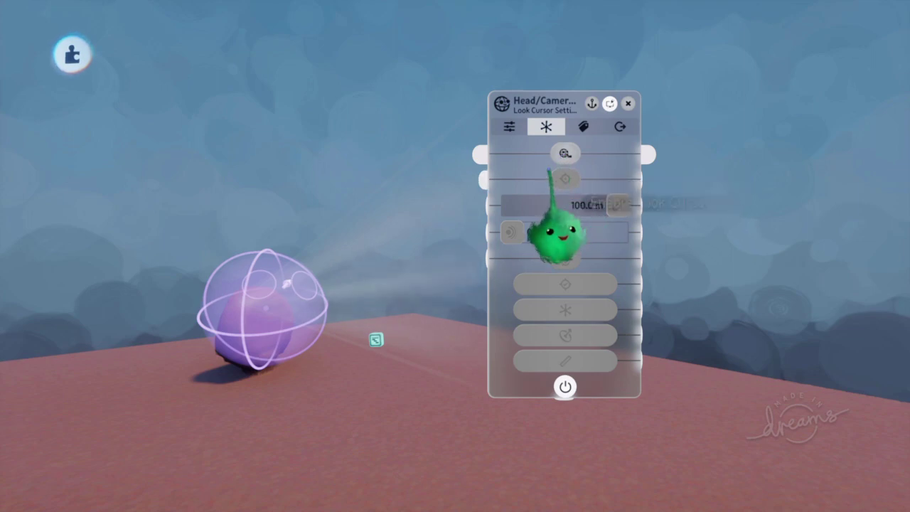
- Test the scene in Play Mode by looking towards the rock, and return to editing
key("Escape")
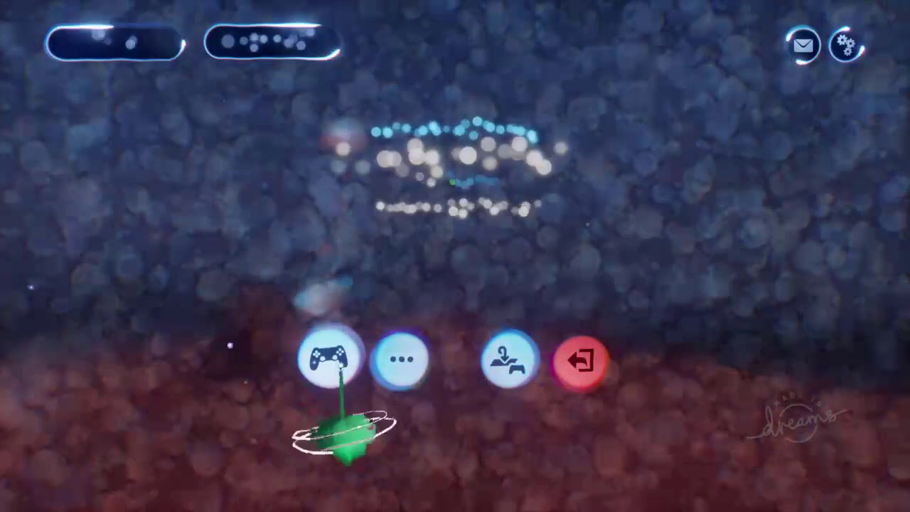
left_click(337, 365)
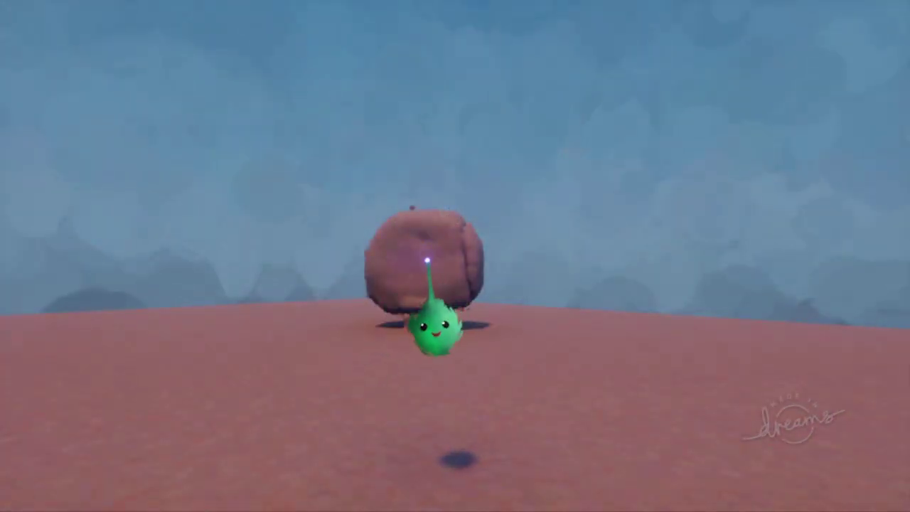
key("Escape")
left_click(293, 370)
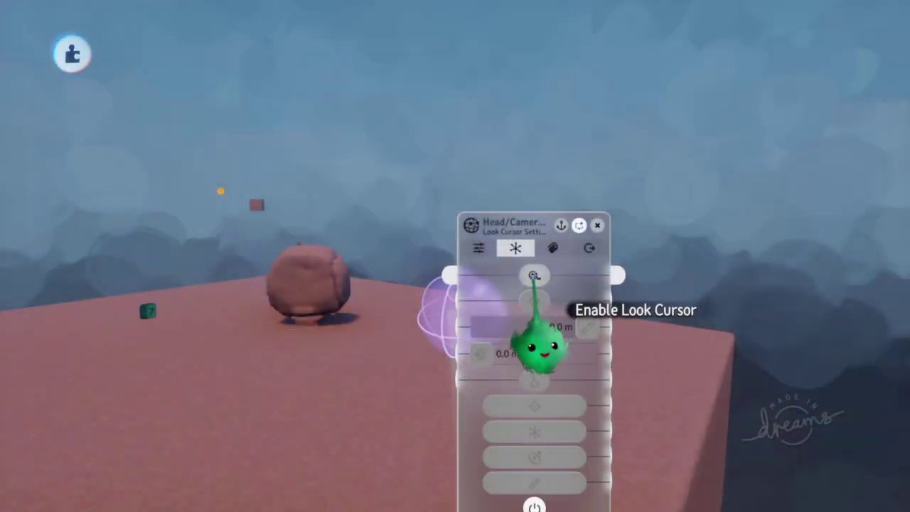
- Enable the look cursor in the head camera's settings, test it in Play Mode, and return to editing
left_click(534, 276)
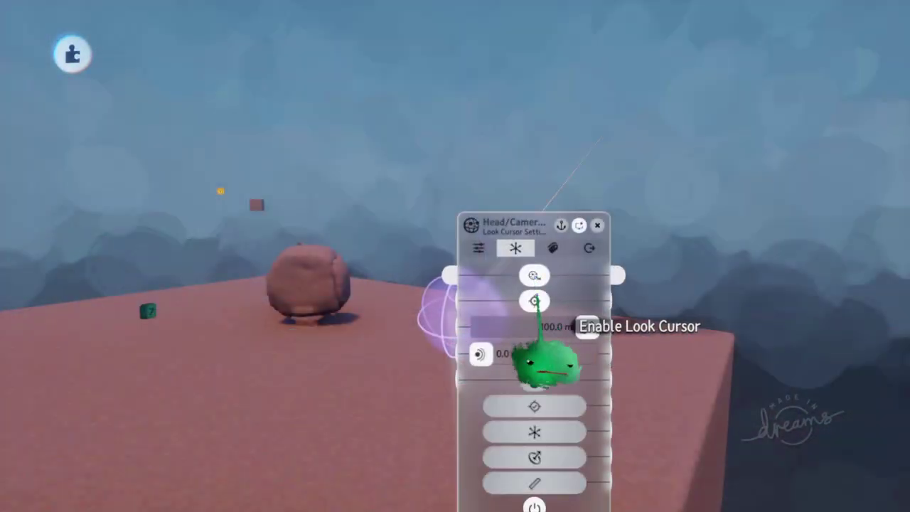
key("Escape")
left_click(327, 358)
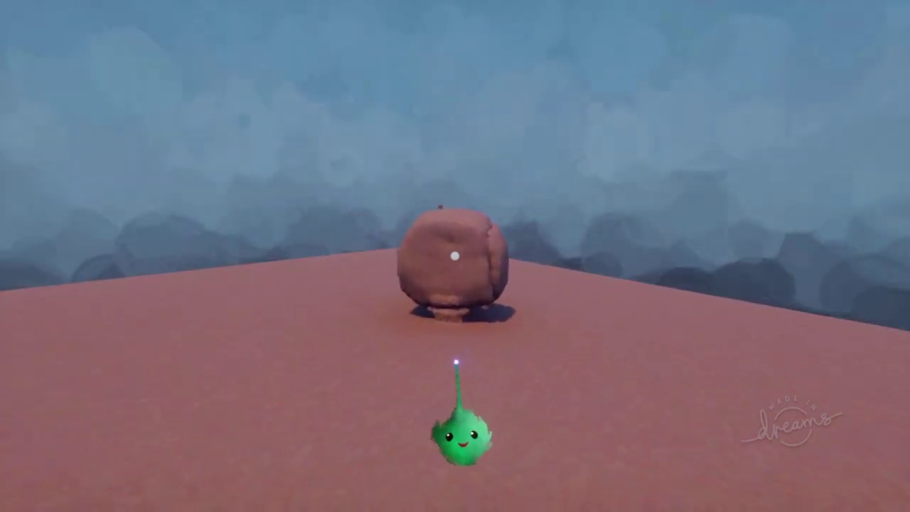
key("Escape")
key("Escape")
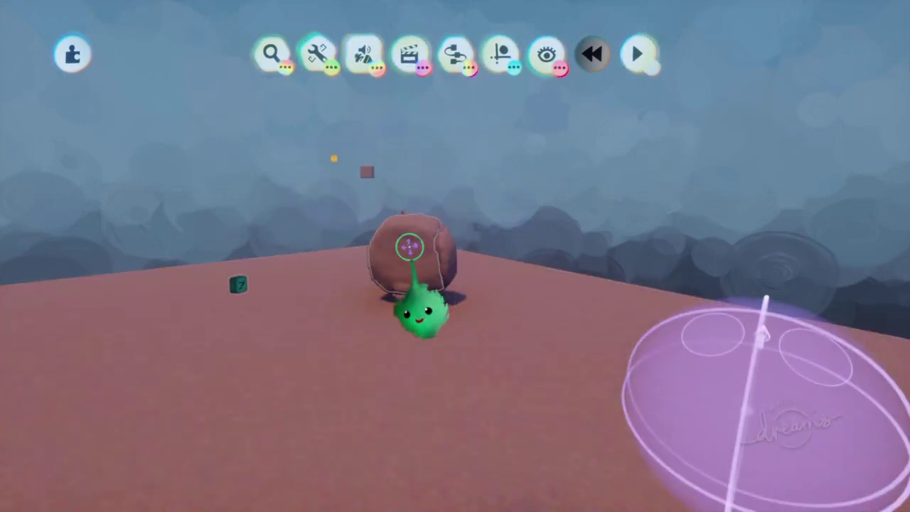
- Attach a Look Cursor Sensor gadget to the front of the rock
middle_click_drag(391, 166, 422, 336)
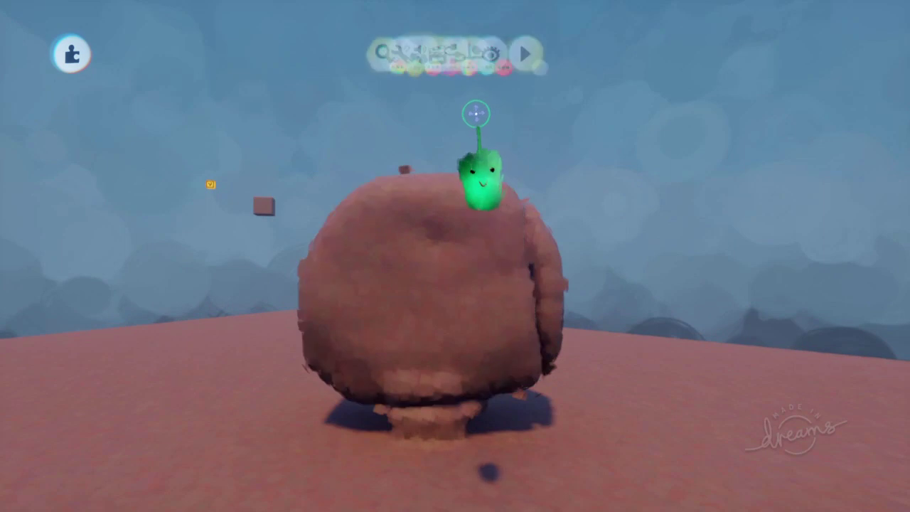
left_click(454, 59)
left_click(335, 102)
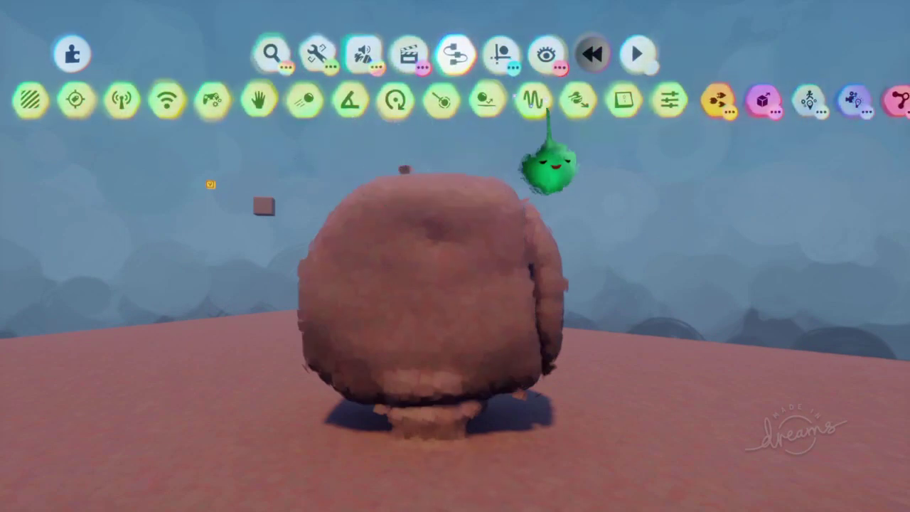
left_click(578, 100)
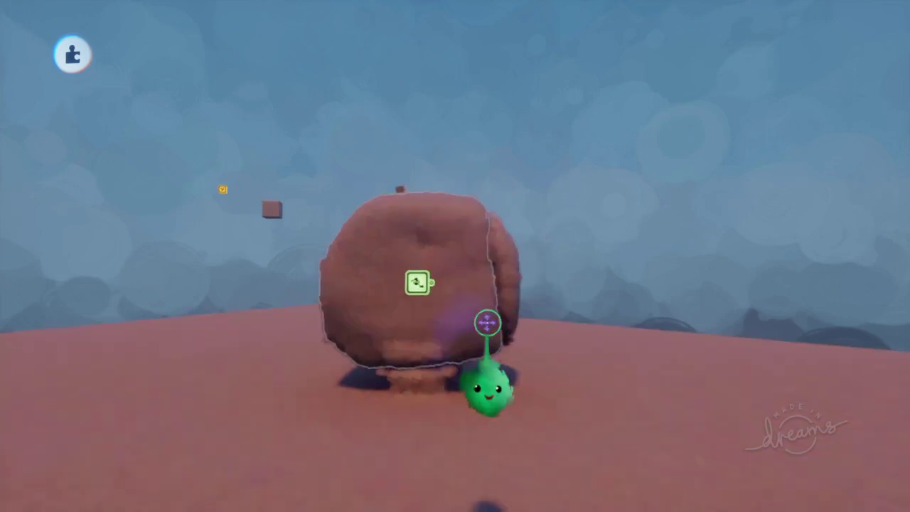
- Test the rock's Look Cursor Sensor in Play Mode by aiming the look cursor at it, and return to editing
key("Escape")
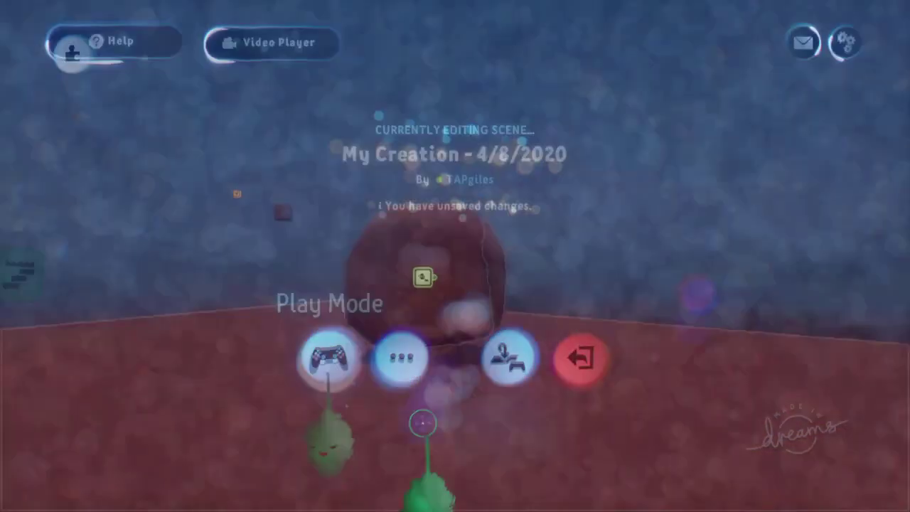
left_click(329, 357)
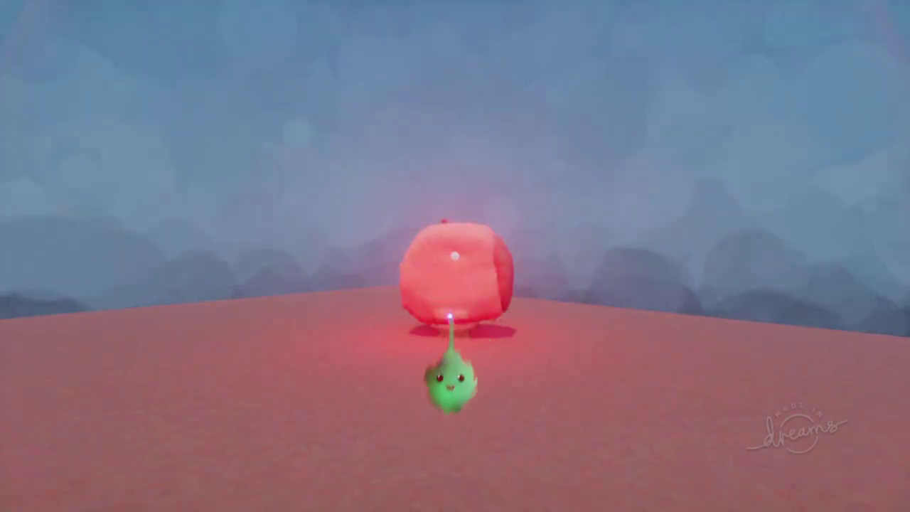
key("Escape")
left_click(295, 359)
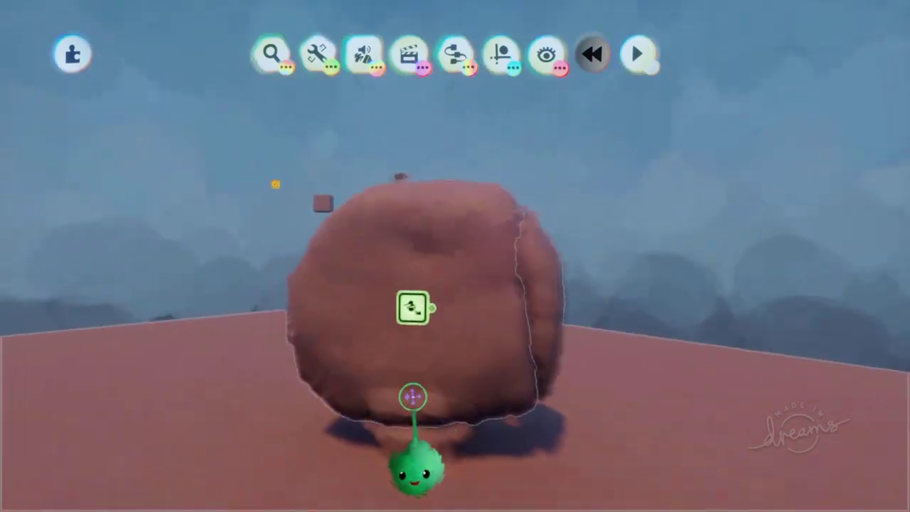
- Clone the rock beside the original and replace the attached sensors with one free-standing Look Cursor Sensor wired to both rocks
left_click_drag(412, 396, 378, 302)
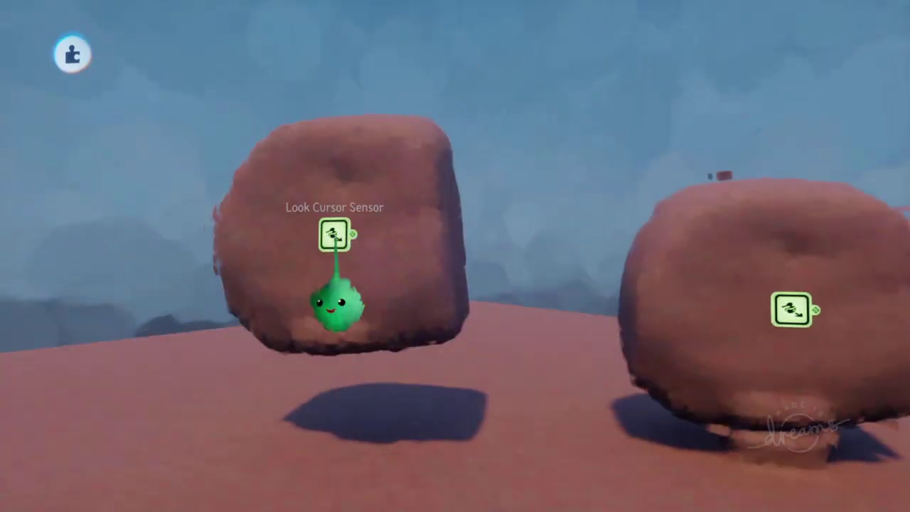
key("Delete")
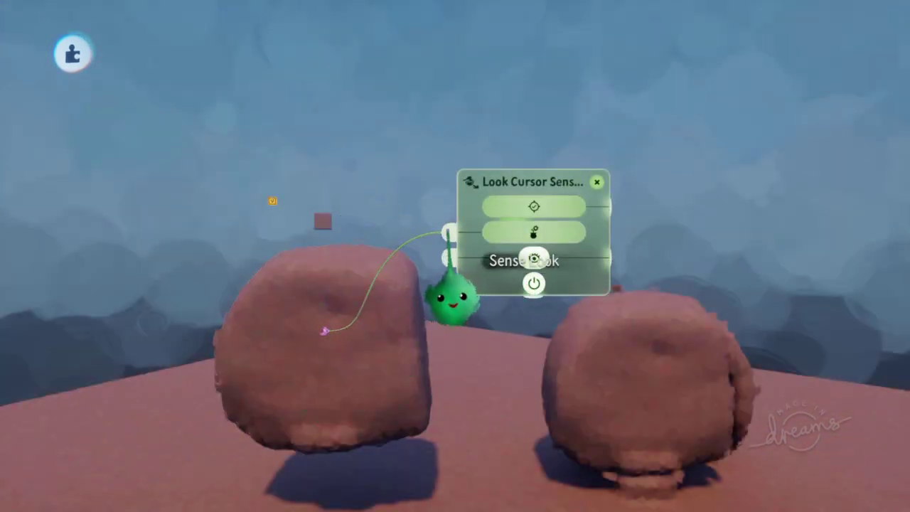
key("Escape")
middle_click_drag(462, 426, 412, 345)
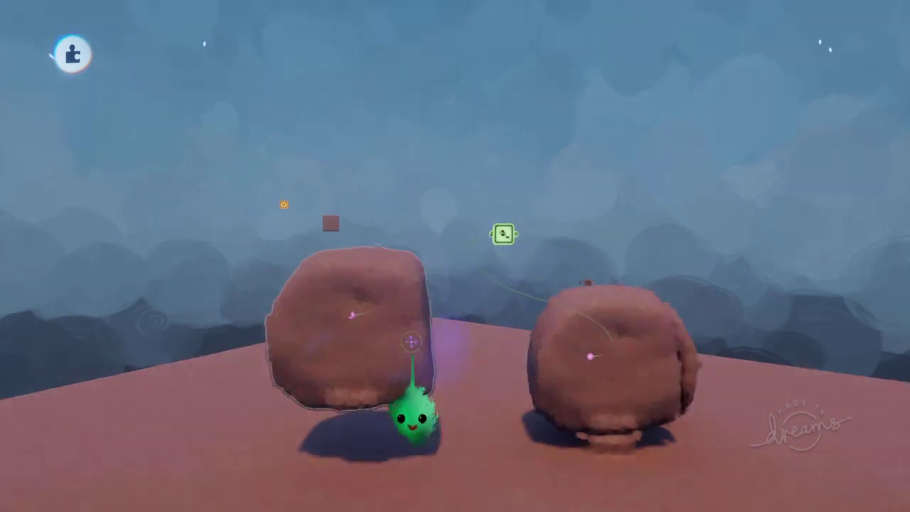
- Test the shared Look Cursor Sensor on both rocks in Play Mode, and return to editing
key("Escape")
key("Escape")
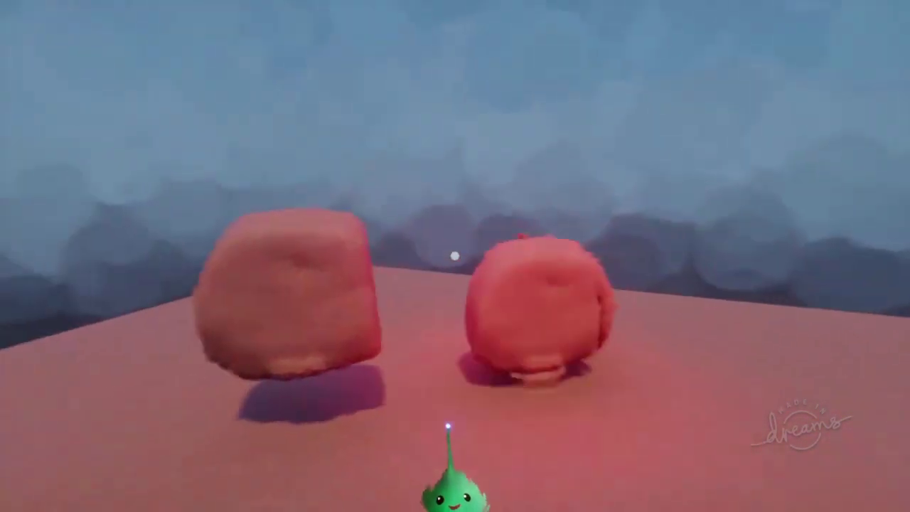
key("Escape")
left_click(292, 359)
- Add a keyframe beside the sensor and record a blue tint on the rock sculpture in it
left_click(411, 55)
left_click(388, 103)
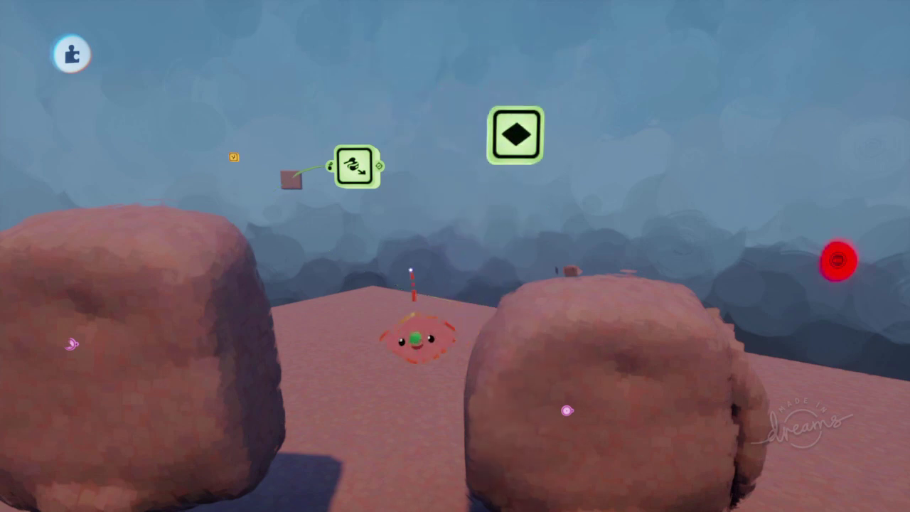
middle_click_drag(427, 271, 390, 283)
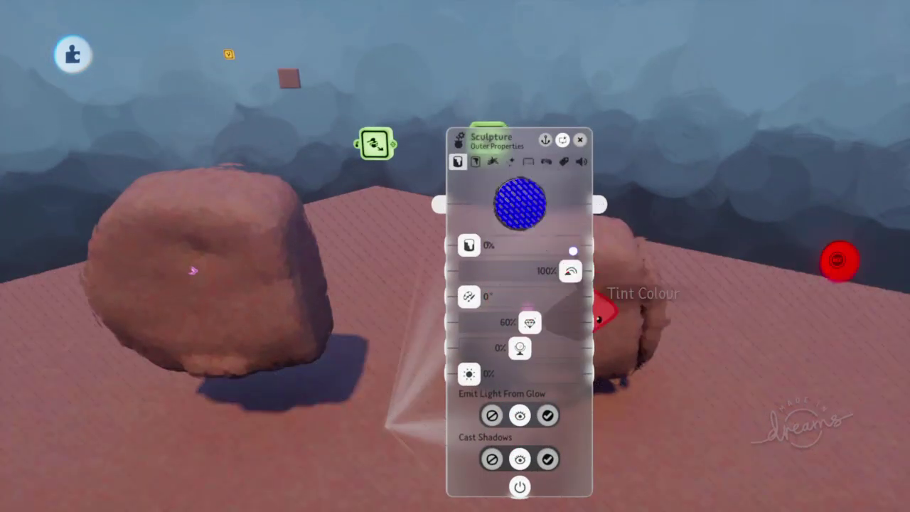
left_click_drag(475, 247, 571, 246)
left_click(838, 260)
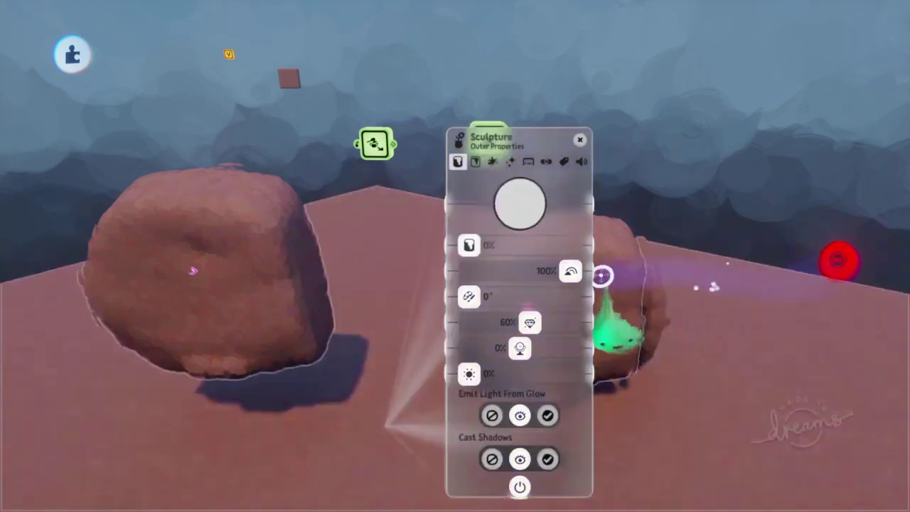
- Wire the sensor's Hovered by Cursor output to the keyframe's power input and test the rocks in Play Mode
scroll(396, 228, "up", 3)
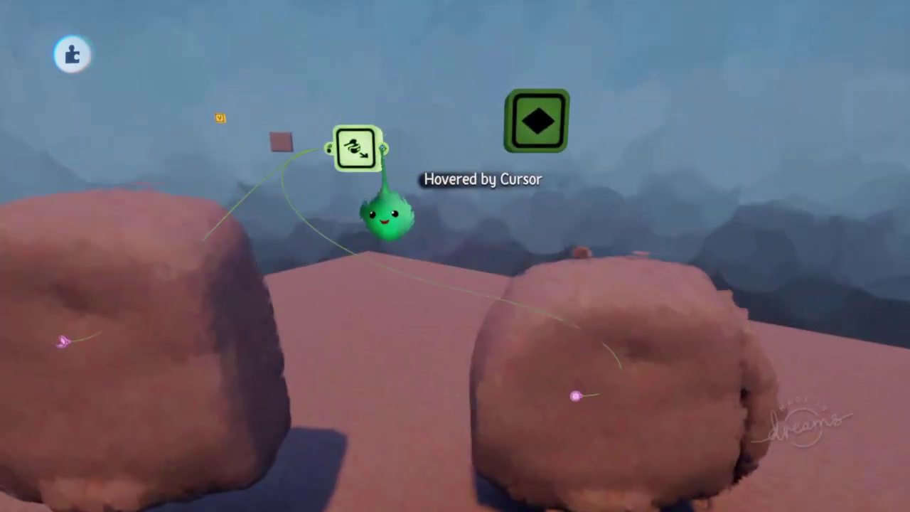
scroll(221, 308, "down", 1)
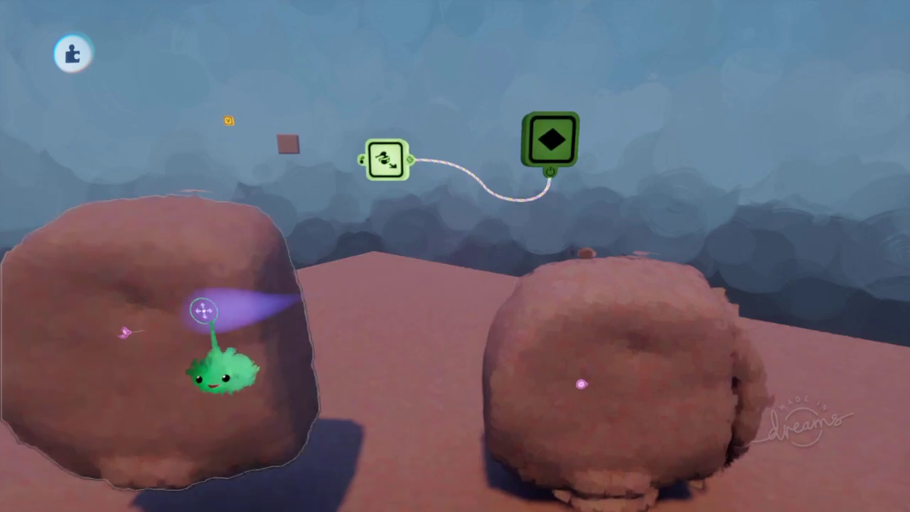
scroll(420, 322, "down", 3)
key("Escape")
left_click(327, 359)
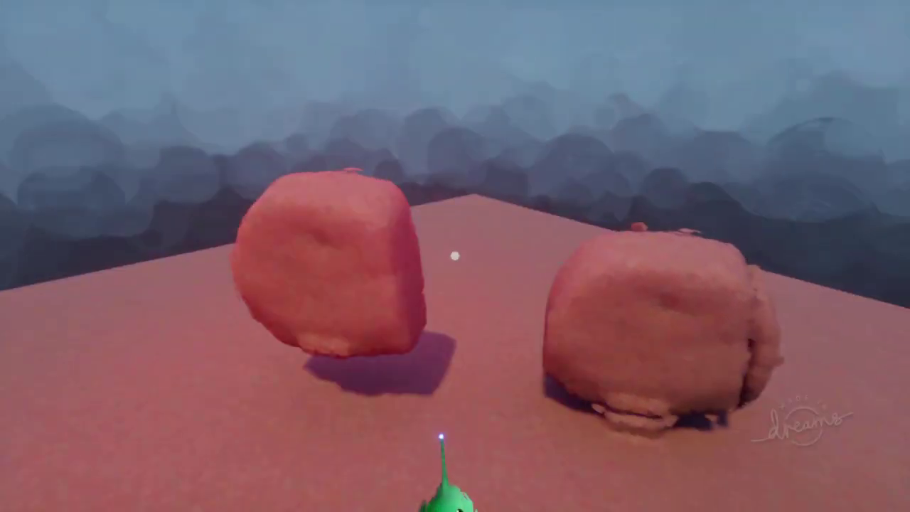
key("Escape")
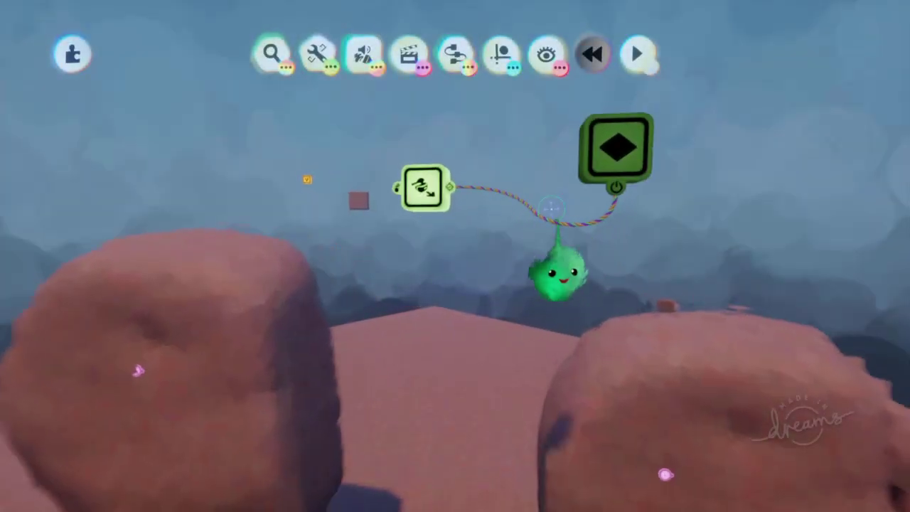
- Try turning off Show Hover Visual on the Look Cursor Sensor without the keyframe, and test it in Play Mode
left_click(431, 228)
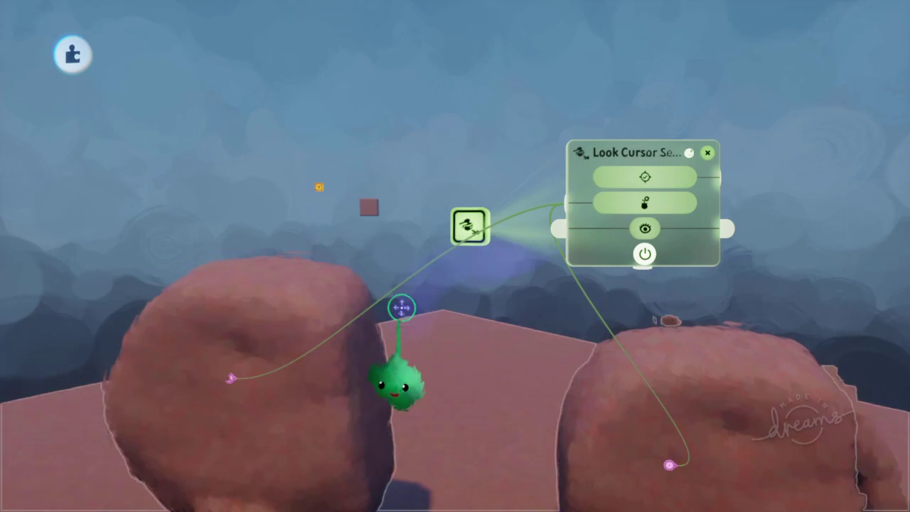
key("Escape")
left_click(335, 368)
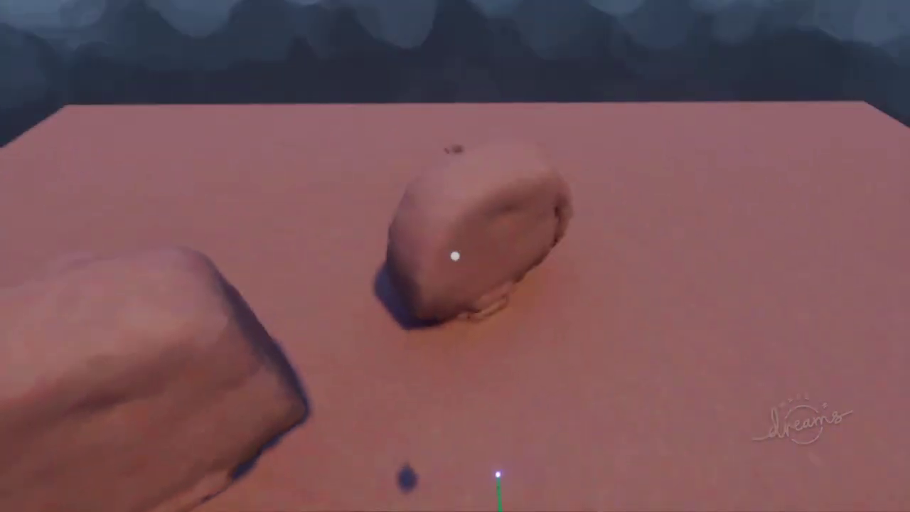
key("Escape")
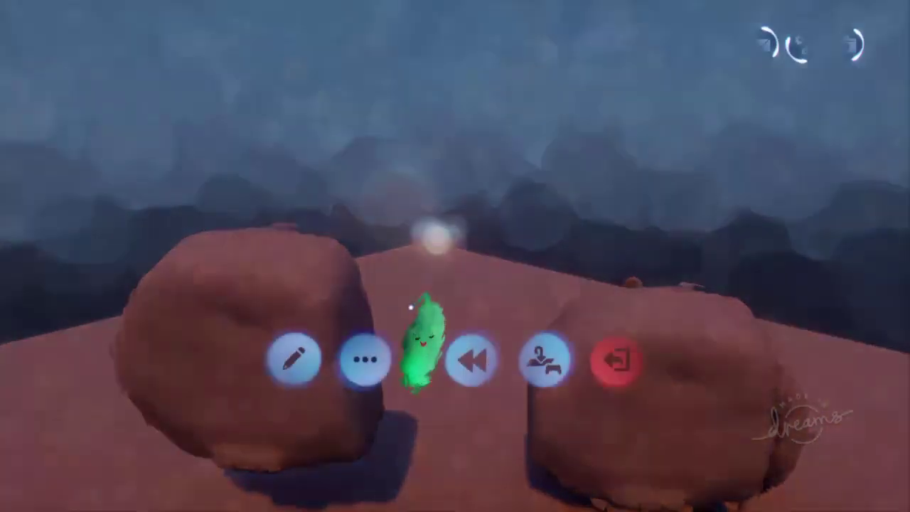
left_click(296, 361)
- Undo back to the keyframe wired to the sensor, and turn off the sensor's Show Hover Visual
key("ctrl+z")
key("ctrl+z")
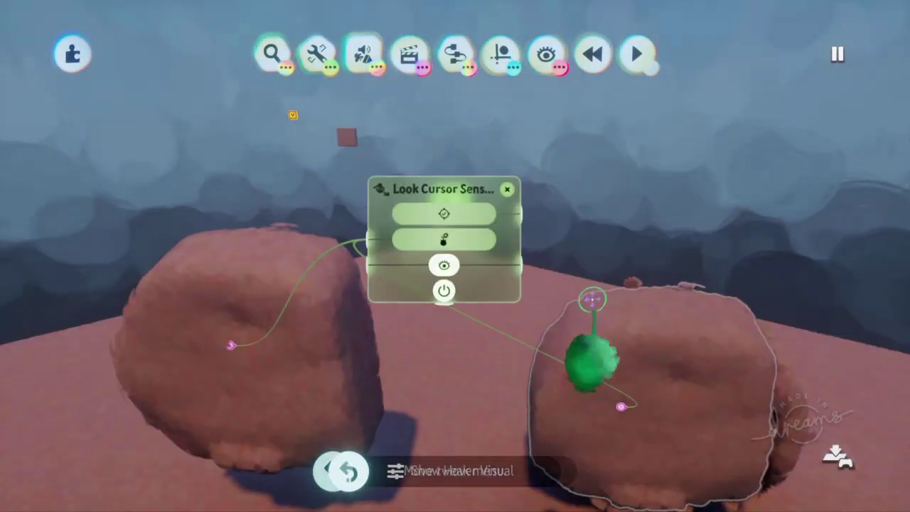
left_click_drag(461, 274, 369, 197)
left_click(613, 194)
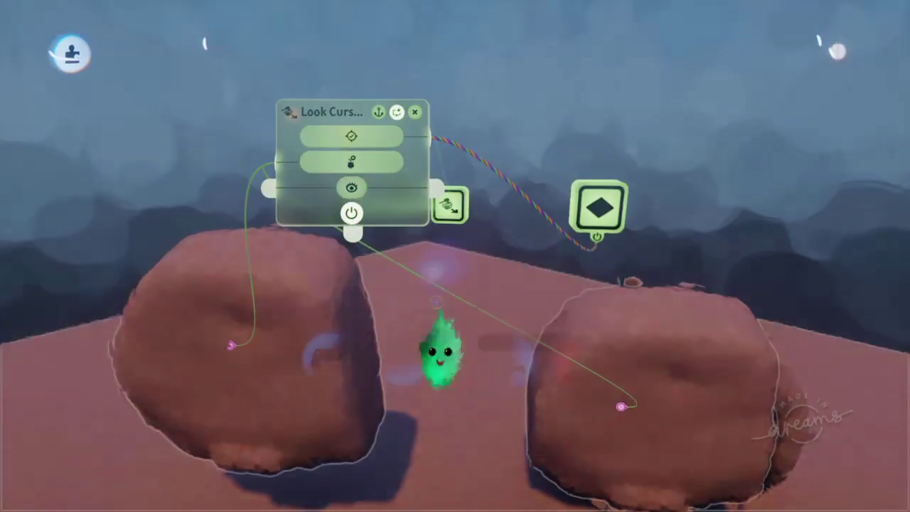
- Test the keyframe-driven rocks in Play Mode with the hover visual off, and return to editing
key("Escape")
left_click(330, 361)
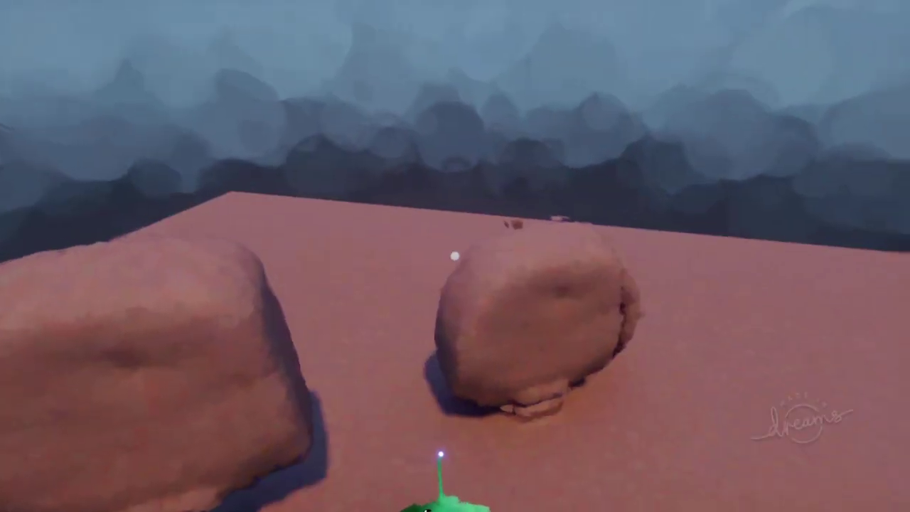
key("Escape")
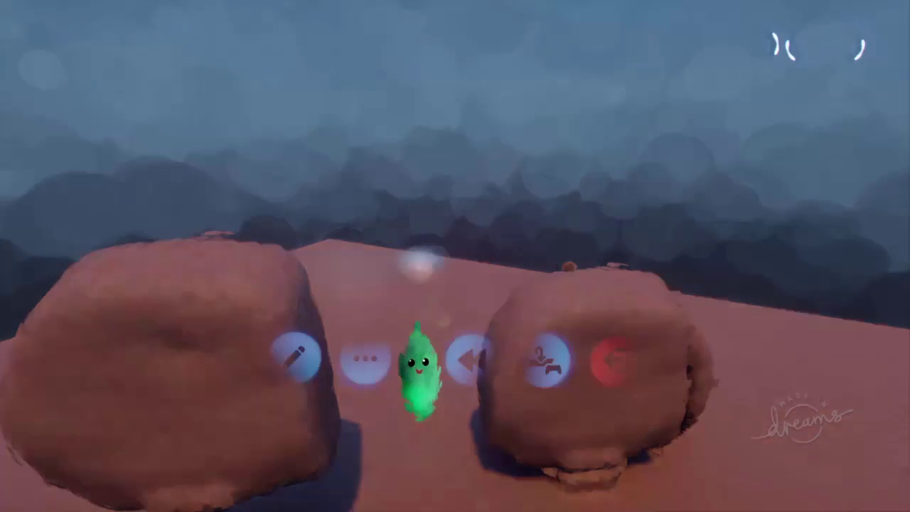
left_click(291, 364)
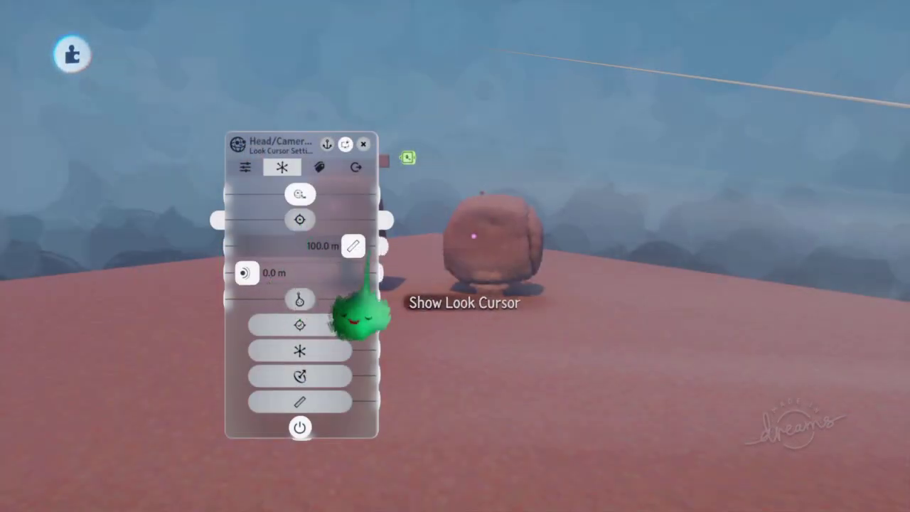
- Test the rocks in Play Mode with the head camera's Show Look Cursor turned off, and return to editing
key("Escape")
left_click(339, 360)
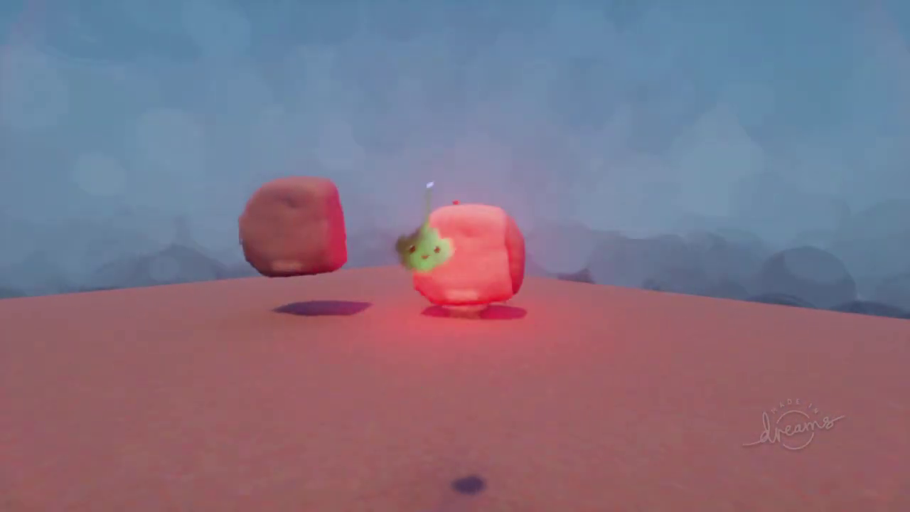
key("Escape")
left_click(294, 359)
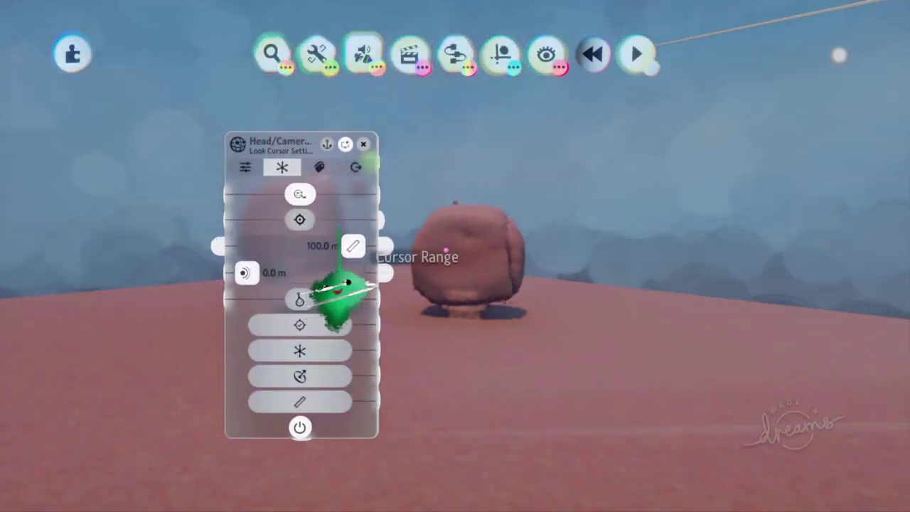
- Reduce the head camera's Cursor Range to 25.3 m
left_click_drag(345, 288, 151, 327)
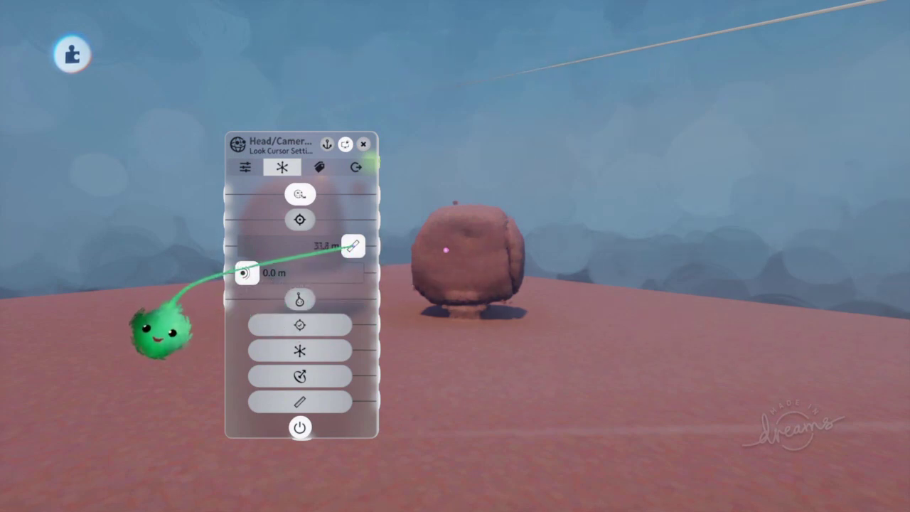
left_click_drag(161, 331, 165, 323)
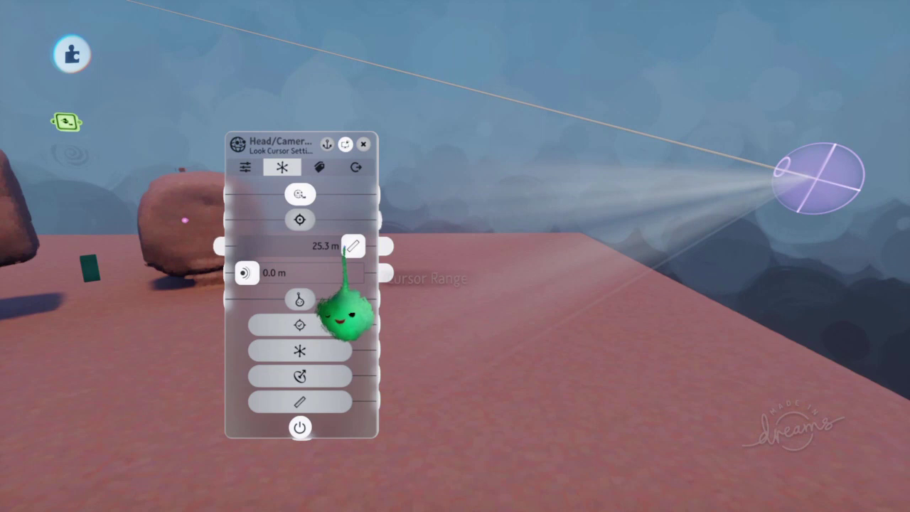
- Reduce the head camera's Cursor Range to 3.1 m and check its detection label settings
left_click_drag(263, 246, 262, 247)
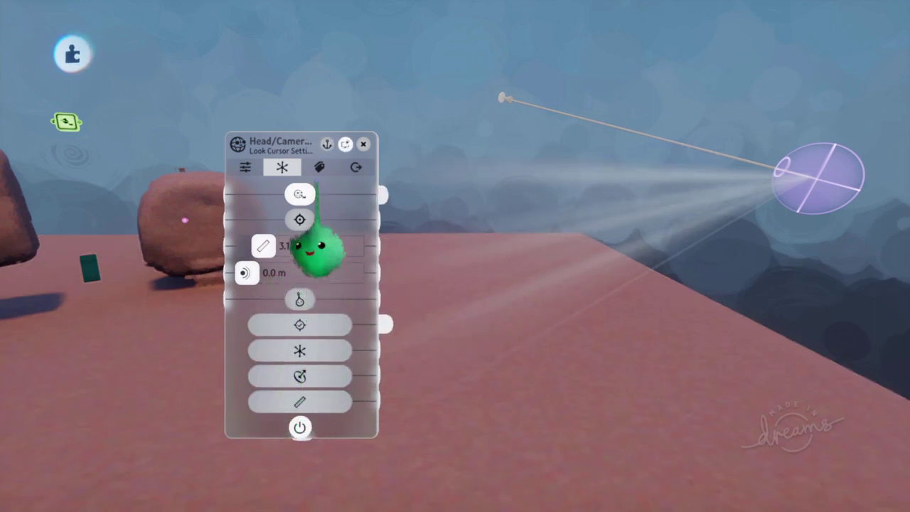
left_click(320, 167)
left_click(267, 150)
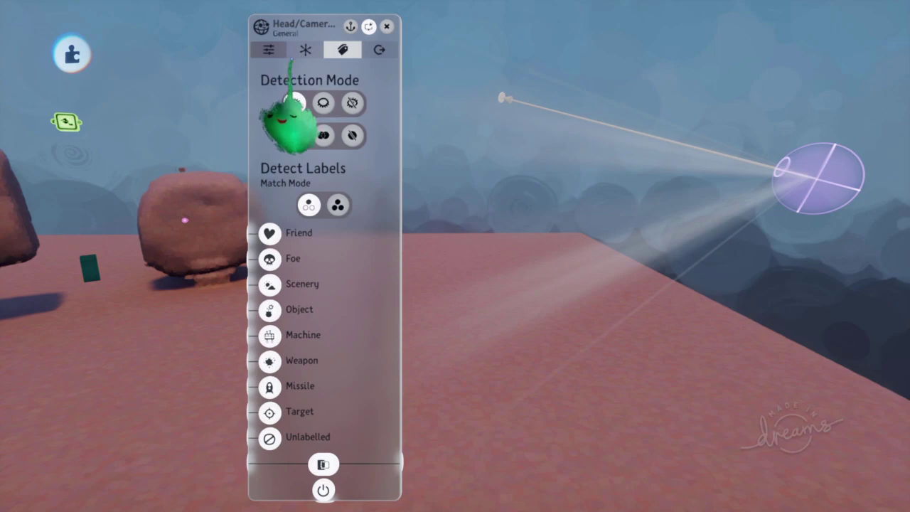
left_click(305, 49)
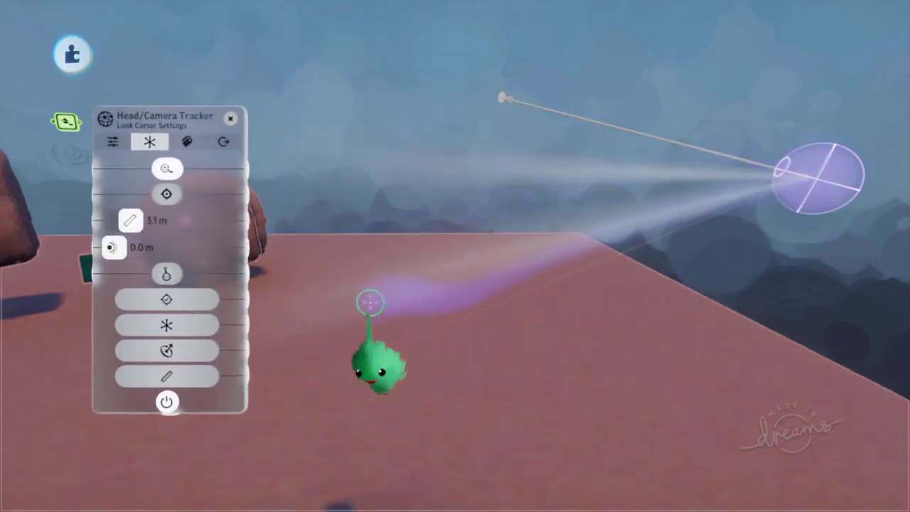
- Test the rocks in Play Mode with the 3.1 m cursor range, return to editing and rewind the scene
key("Escape")
left_click(330, 360)
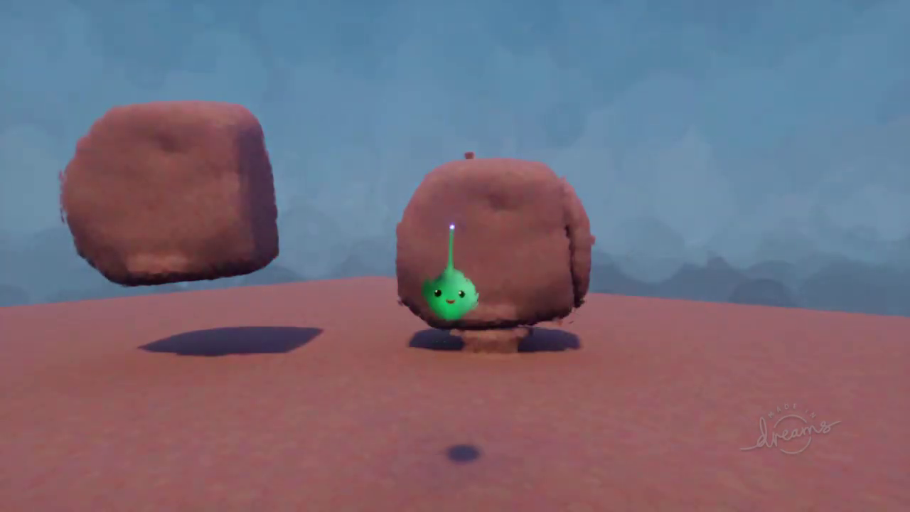
key("Escape")
left_click(294, 360)
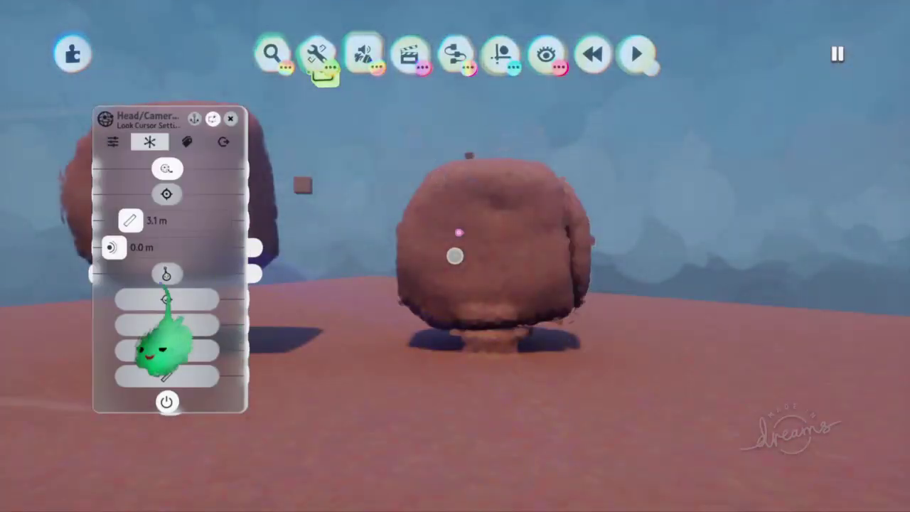
key("Left")
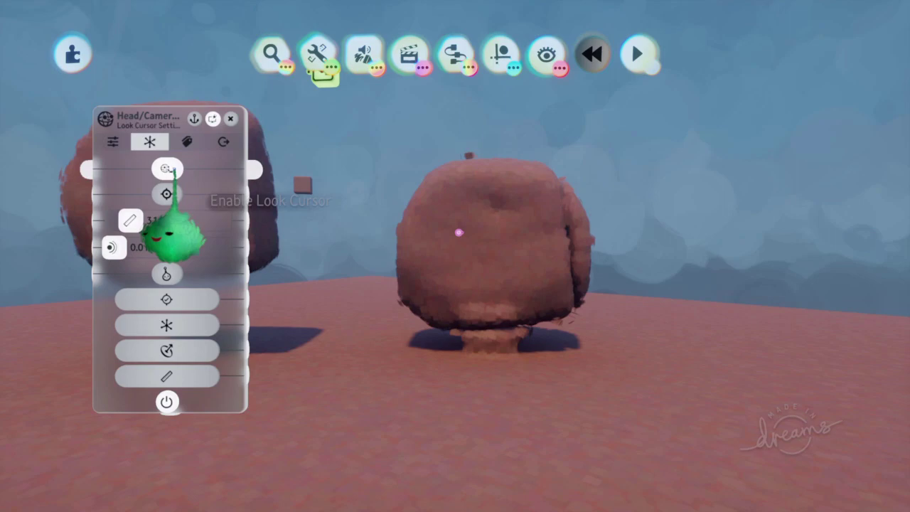
- Turn off the head camera's Enable Look Cursor, test the rocks in Play Mode, and return to editing with the scene rewound
key("Escape")
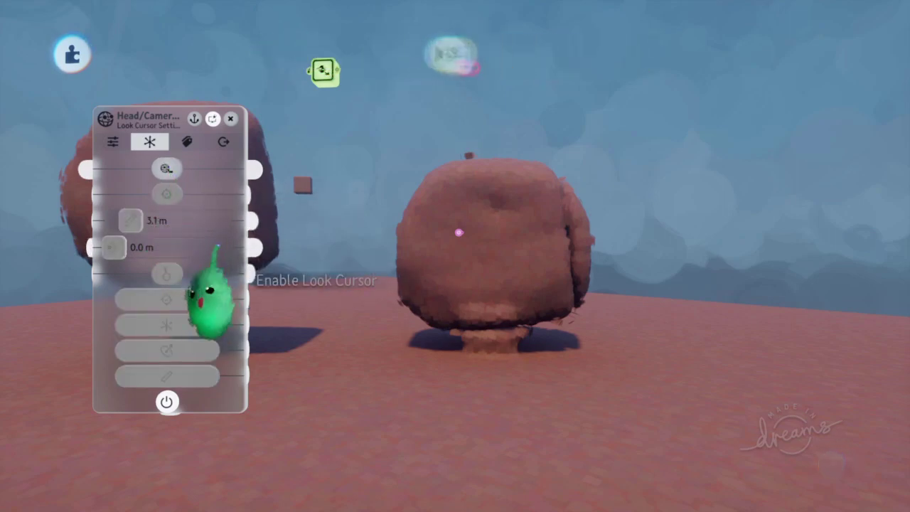
left_click(322, 360)
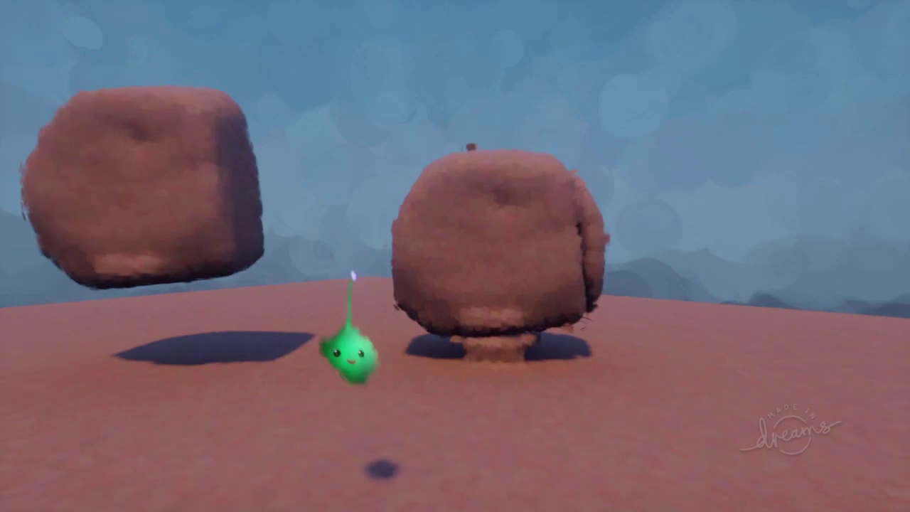
key("Escape")
left_click(296, 359)
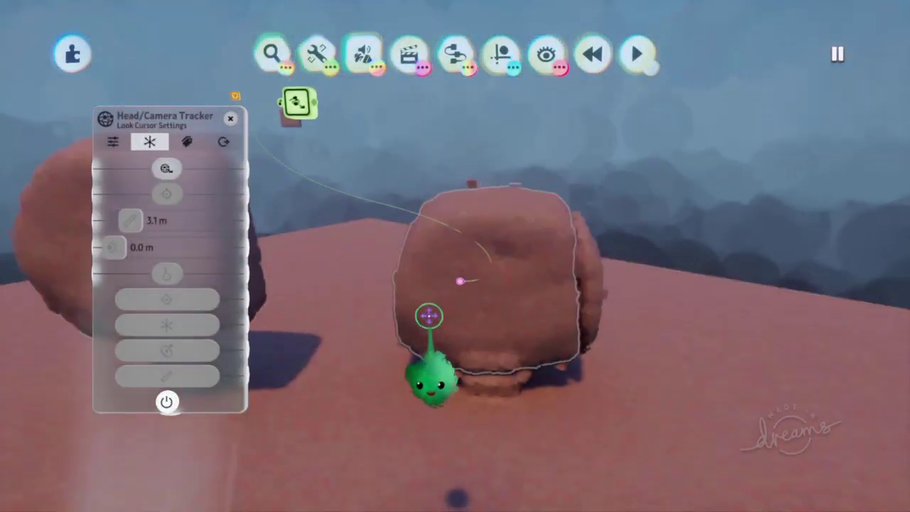
key("Left")
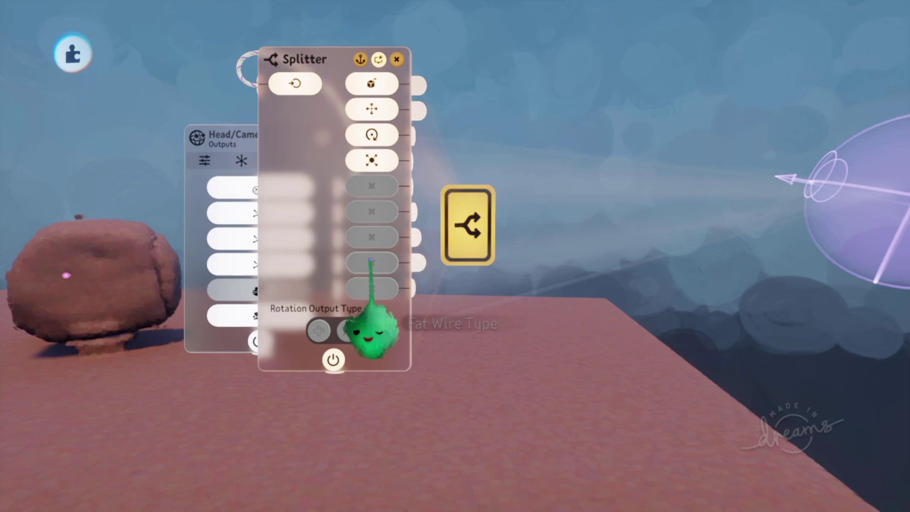
- Wire the Head/Camera Tracker's X Direction output into the splitter and the splitter's outputs to the number displayers
key("Escape")
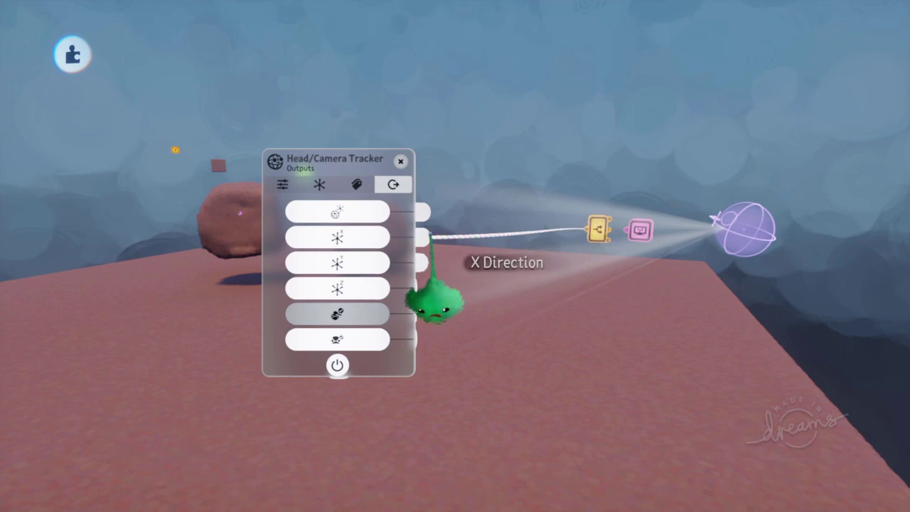
scroll(532, 261, "up", 5)
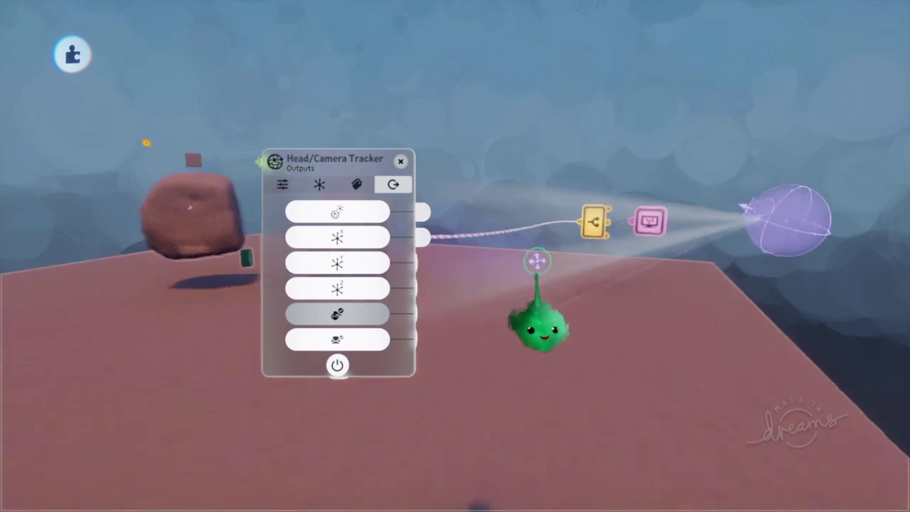
middle_click_drag(539, 253, 470, 283)
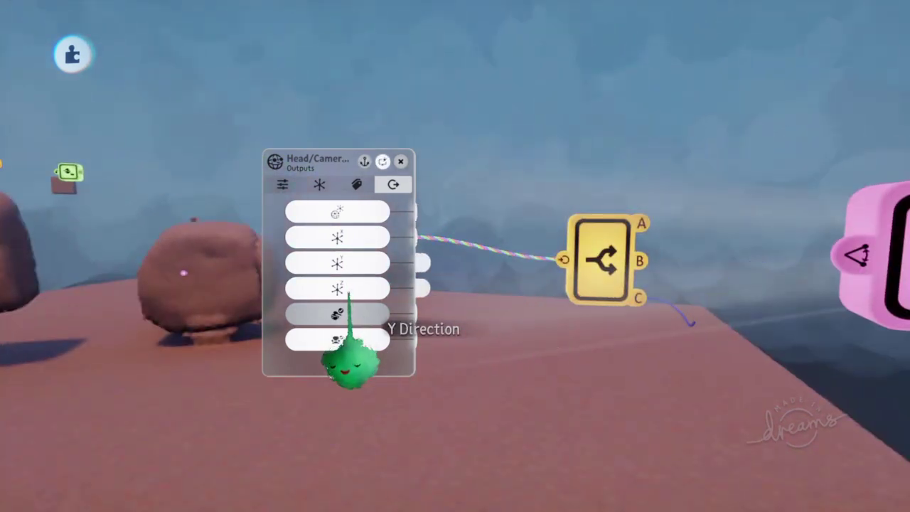
middle_click_drag(492, 348, 601, 302)
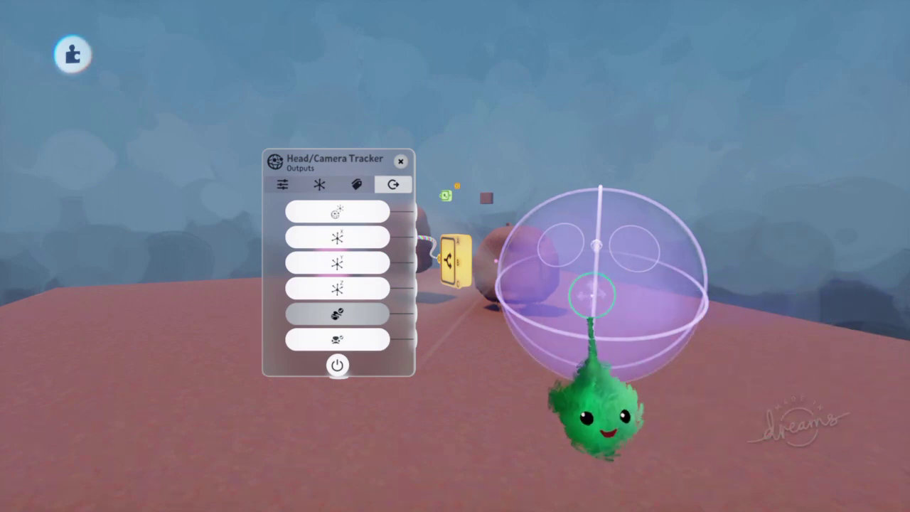
middle_click_drag(608, 295, 492, 295)
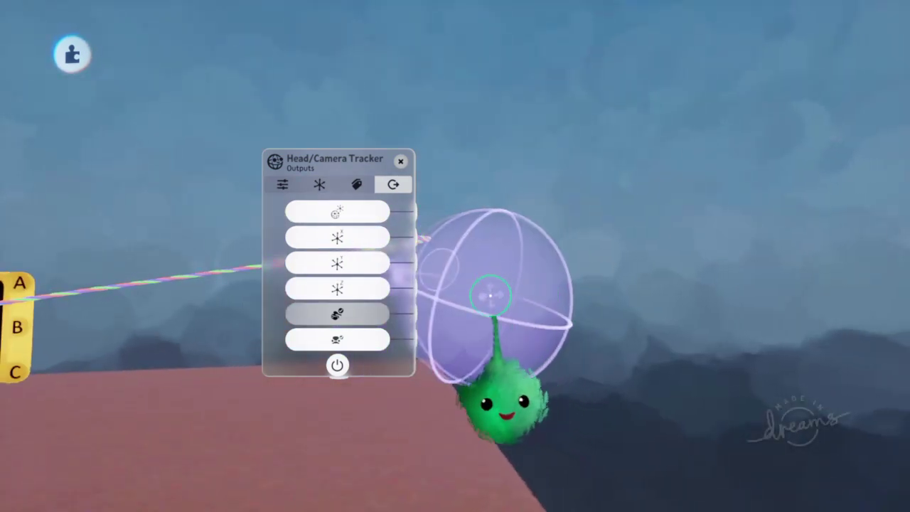
middle_click_drag(536, 313, 558, 328)
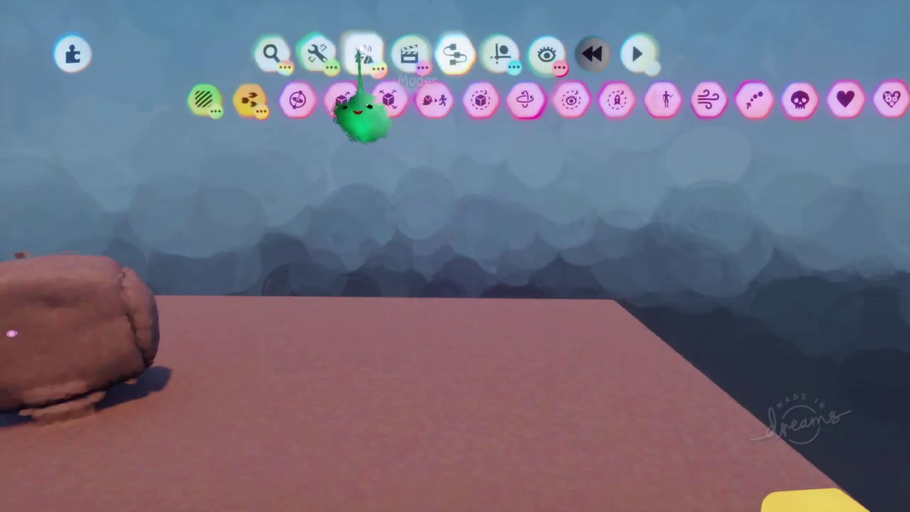
- Sculpt a single cone above the ground to the right of the rocks, and leave Sculpt Mode
left_click(362, 56)
left_click(269, 97)
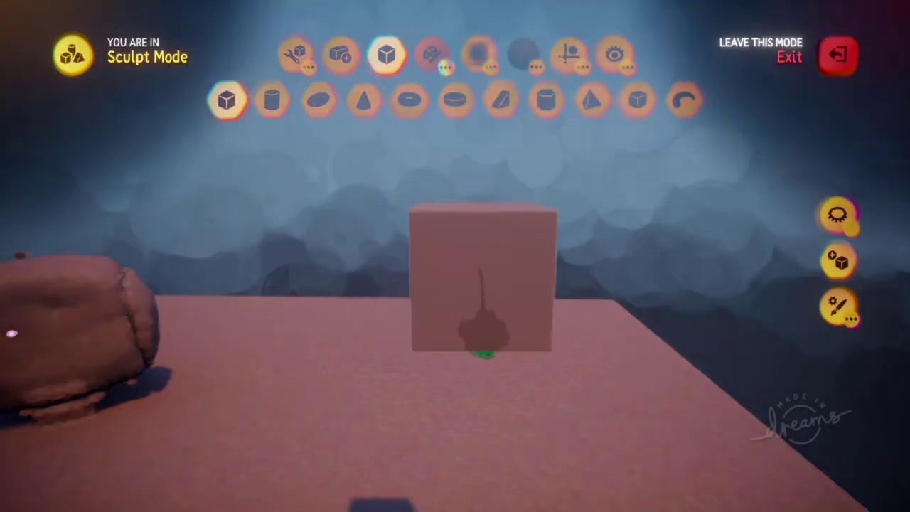
left_click(389, 264)
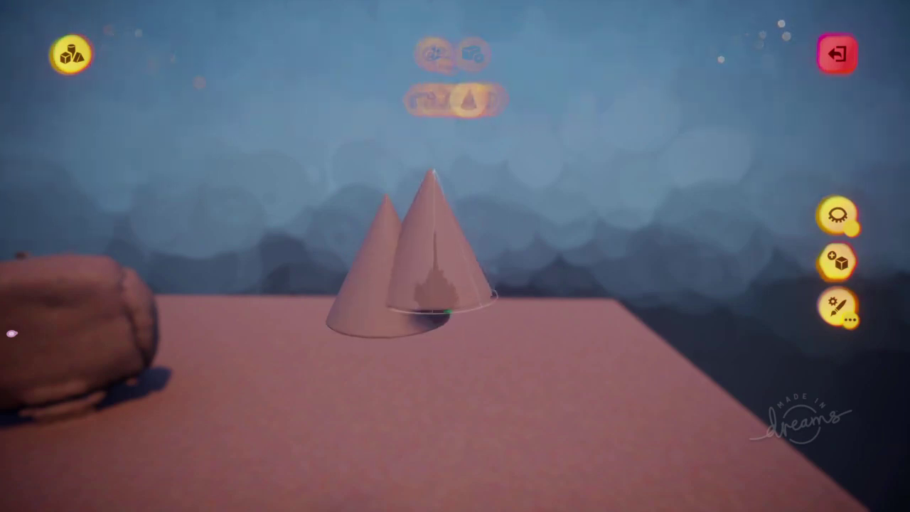
key("Escape")
- Attach a Look At Rotator to the cone and wire the Head/Camera Tracker's Z Direction output to its lowest input
left_click(441, 98)
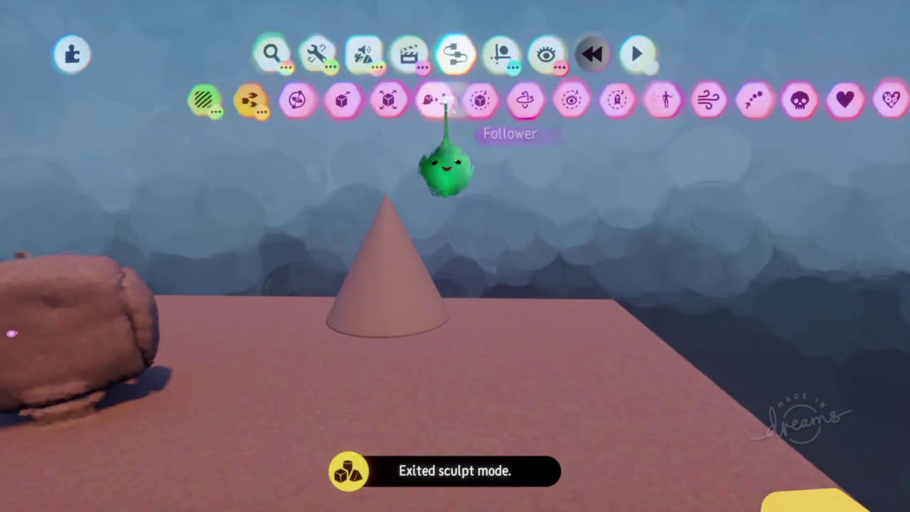
left_click(569, 100)
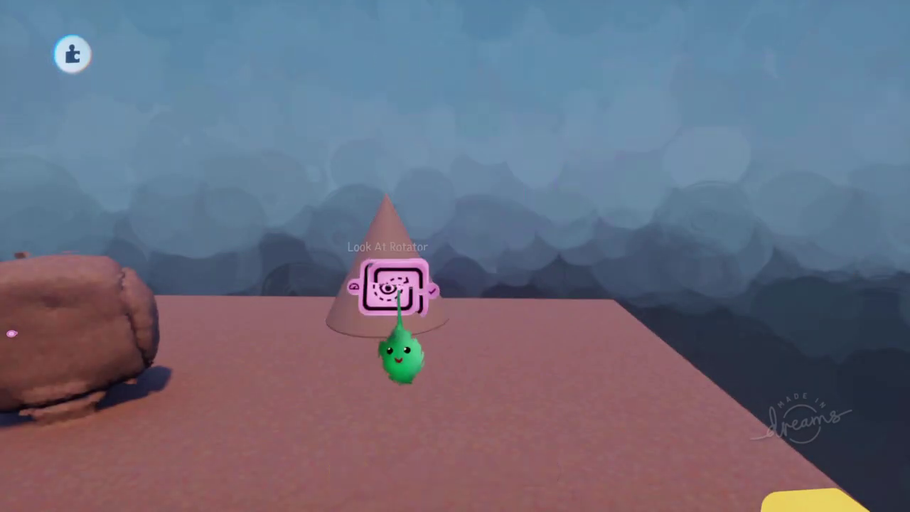
left_click(397, 347)
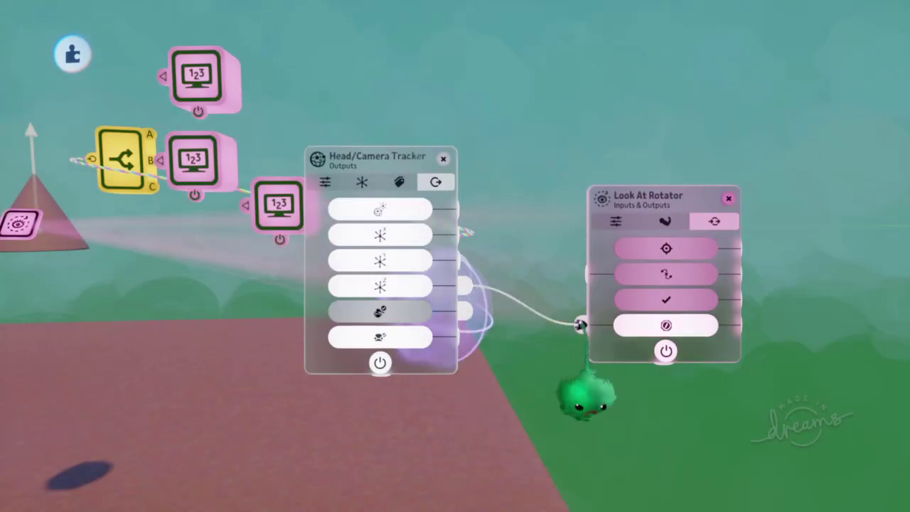
- Test the cone in Play Mode with the Z Direction output driving its rotator, and return to editing
key("Escape")
left_click(334, 364)
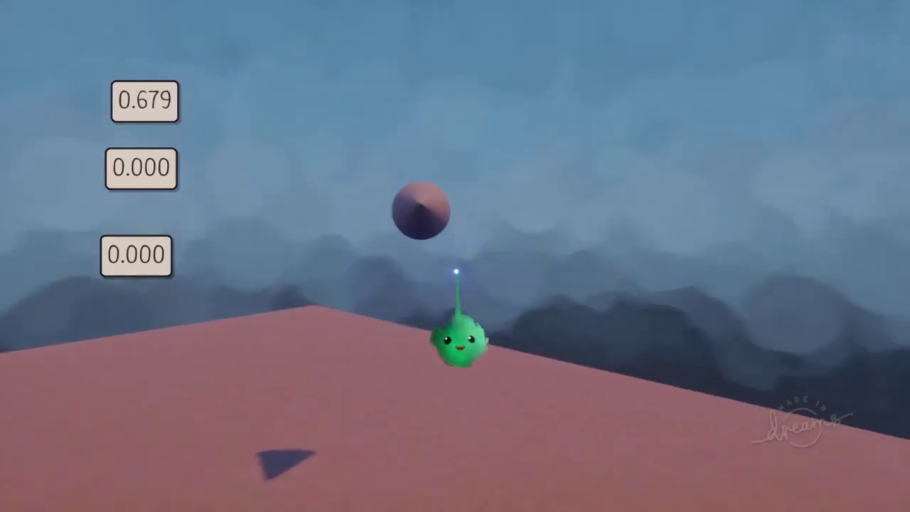
key("Escape")
left_click(293, 360)
- Switch the rotator's wire to the Y Direction output, test the cone in Play Mode, and return to editing
left_click_drag(361, 297, 133, 303)
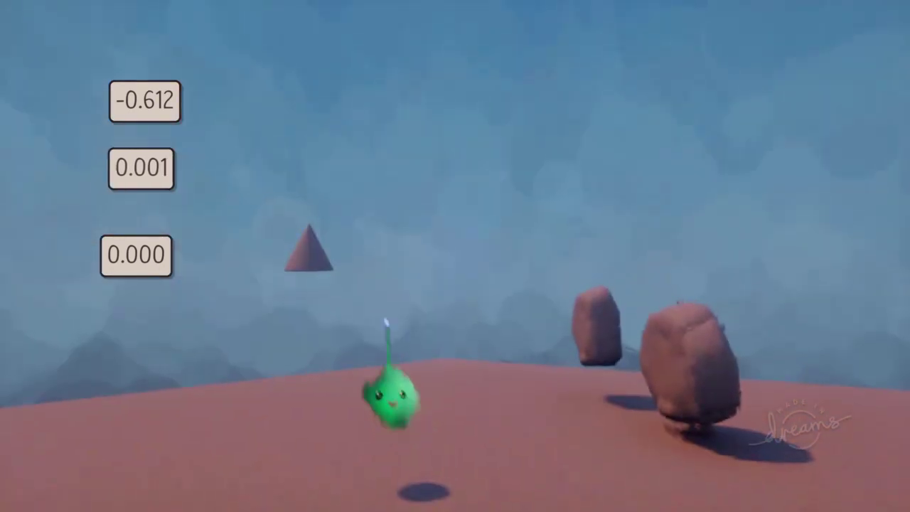
key("Escape")
left_click(293, 358)
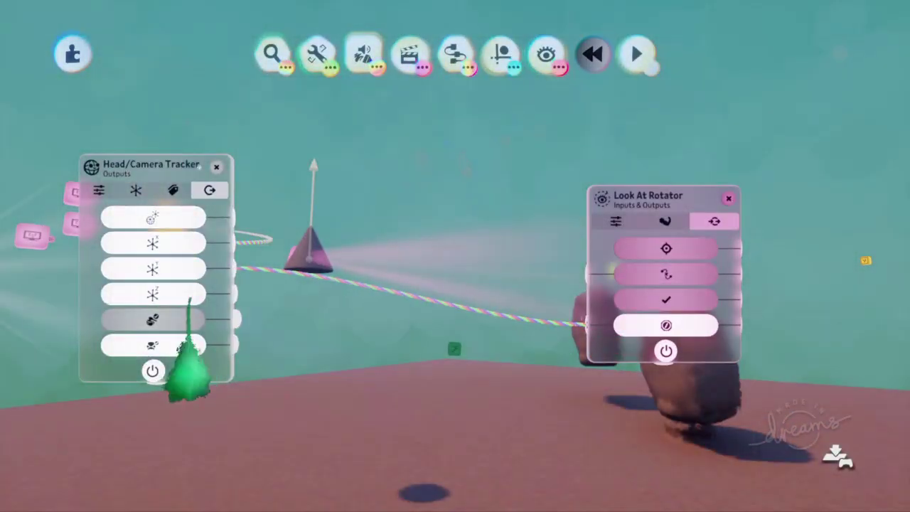
- Move the rotator's wire to the X Direction output, test the cone in Play Mode, and return to editing
left_click_drag(241, 268, 240, 242)
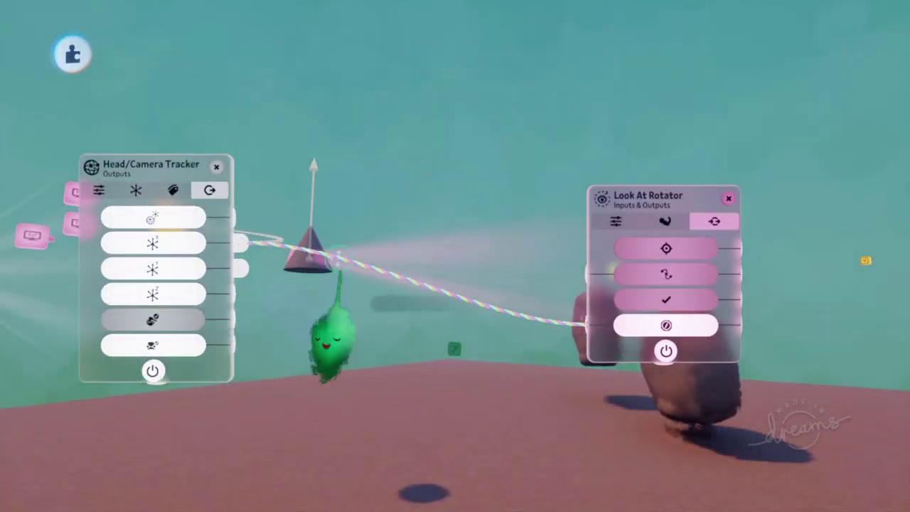
key("Escape")
left_click(325, 358)
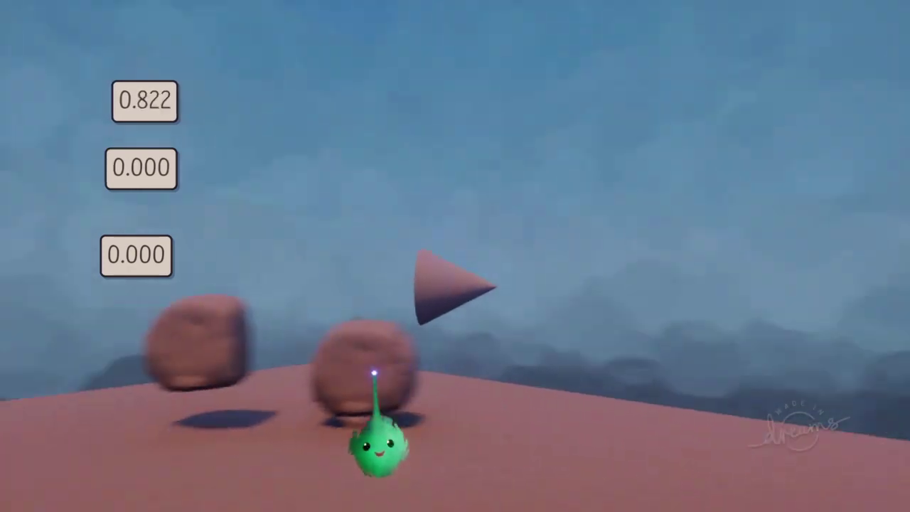
key("Escape")
left_click(286, 364)
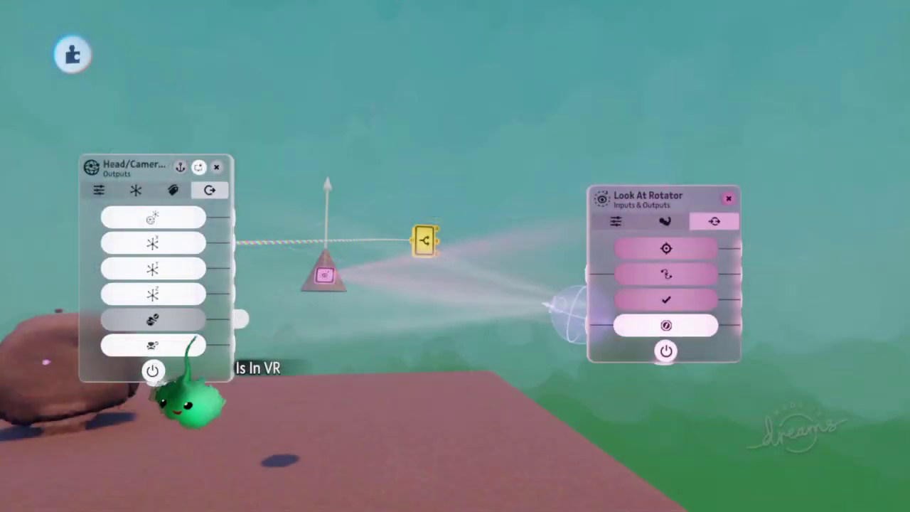
- Wire the Head/Camera Tracker's Is VR Comfort Mode On? output to the splitter, with both settings windows rearranged
middle_click_drag(470, 429, 425, 345)
left_click_drag(615, 296, 680, 409)
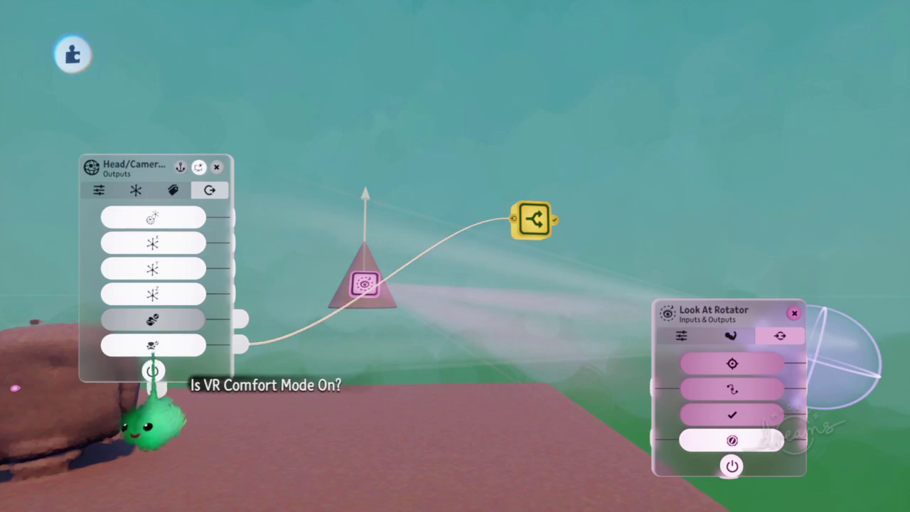
left_click_drag(152, 352, 265, 321)
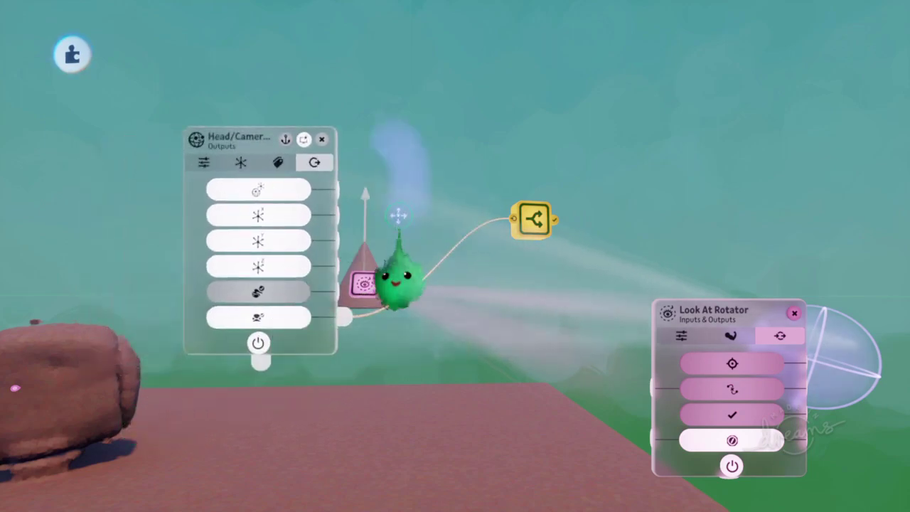
- Examine the Comfort Mode and Camera Transition Style options in the VR preferences, and return to the scene
left_click(381, 363)
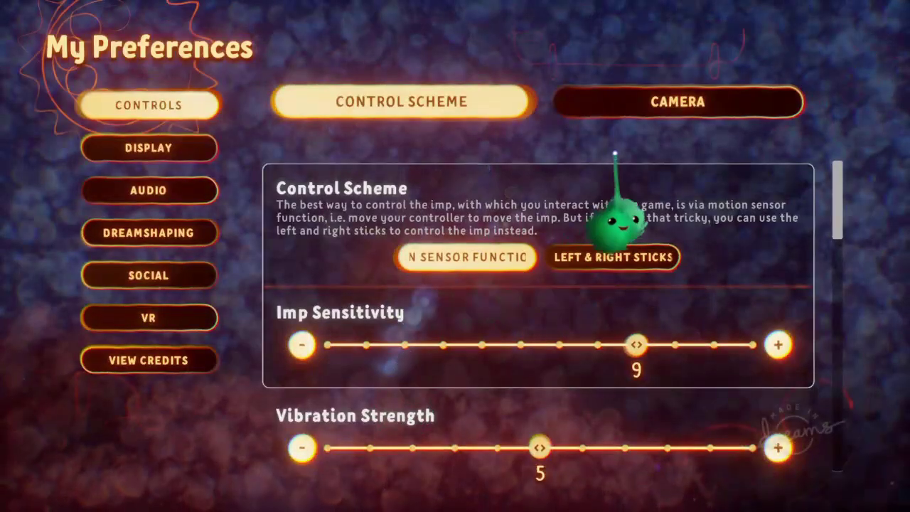
left_click(187, 312)
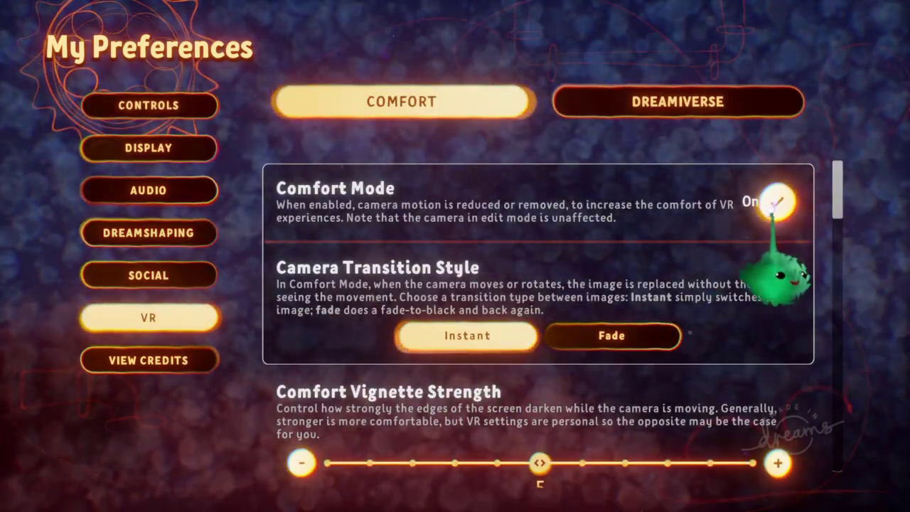
key("Escape")
key("Escape")
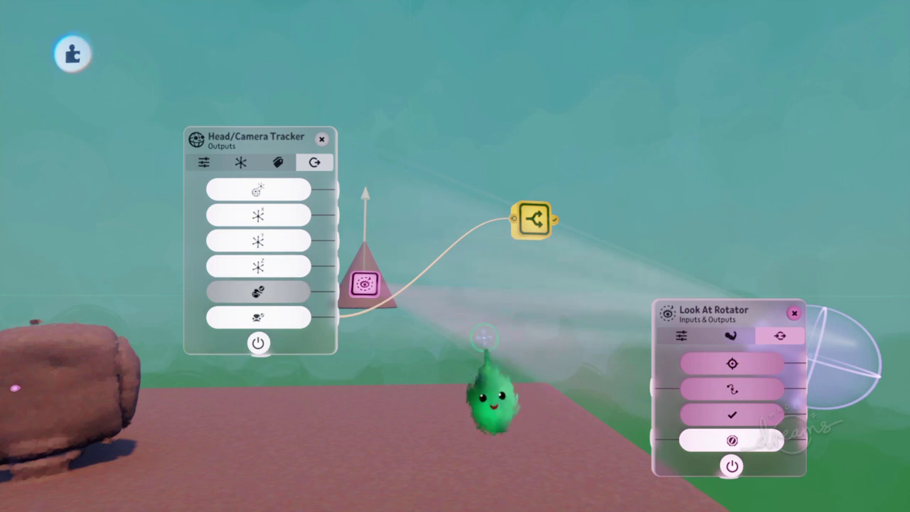
left_click_drag(308, 318, 296, 352)
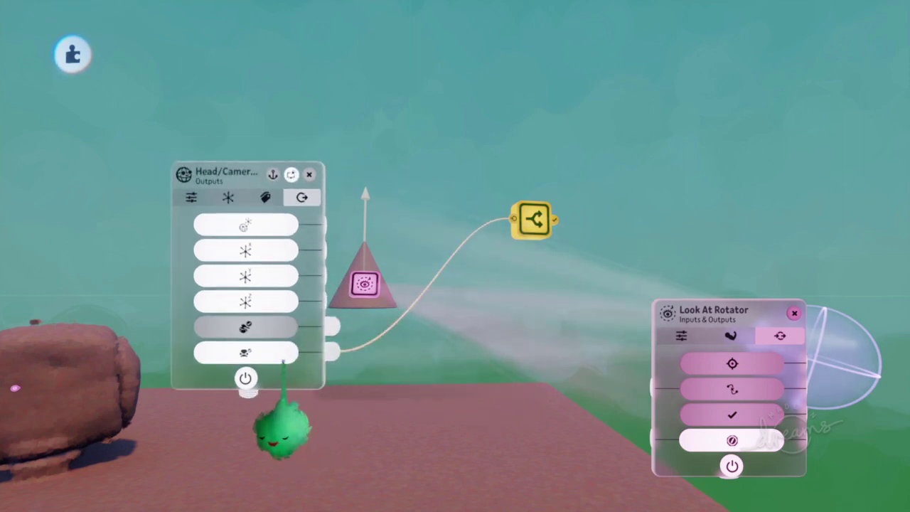